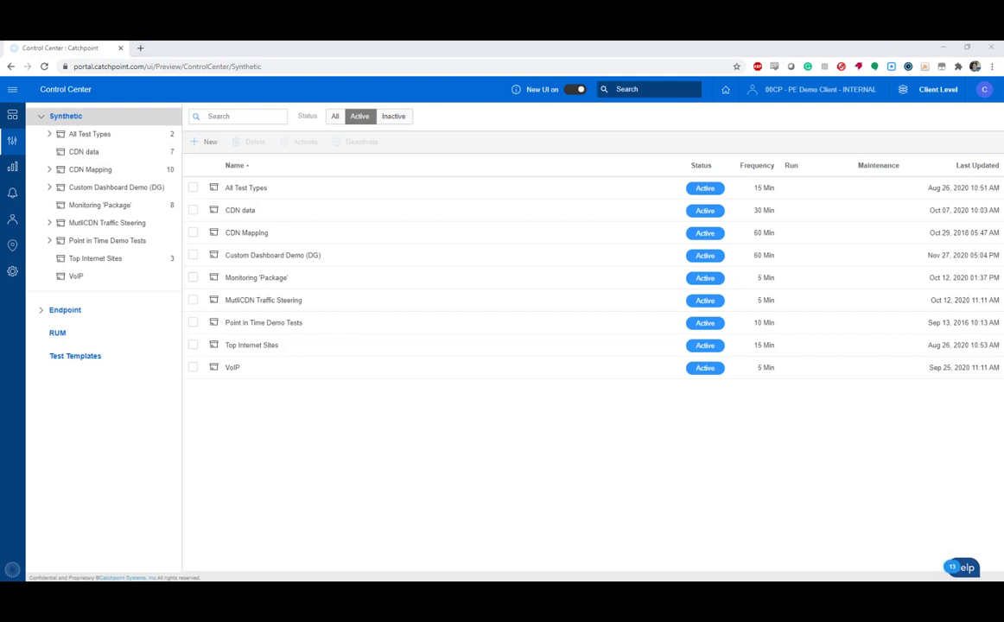
Start a new synthetic SMTP test and place it in the SMTP tests folder under All Test Types
{"action": "left_click", "coordinate": [195, 142]}
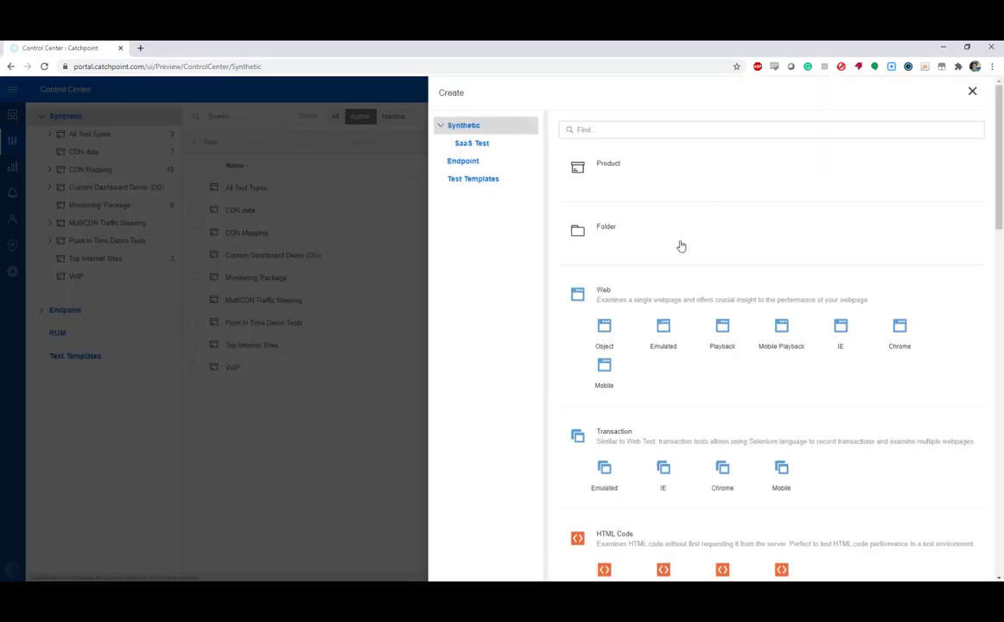
{"action": "scroll", "coordinate": [678, 277], "scroll_direction": "down", "scroll_amount": 7}
{"action": "scroll", "coordinate": [678, 277], "scroll_direction": "down", "scroll_amount": 2}
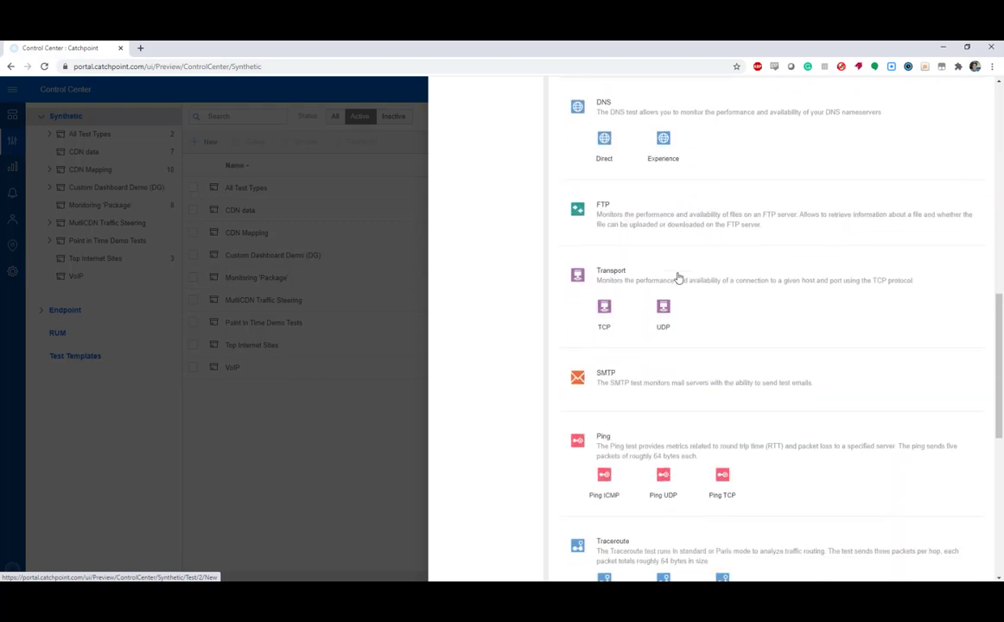
{"action": "left_click", "coordinate": [601, 377]}
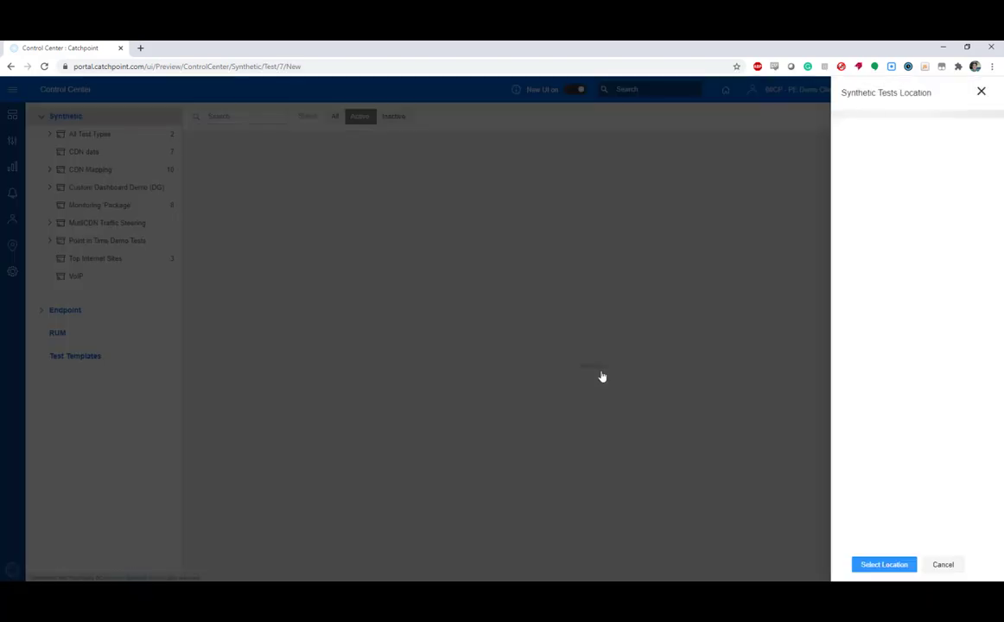
{"action": "left_click", "coordinate": [863, 144]}
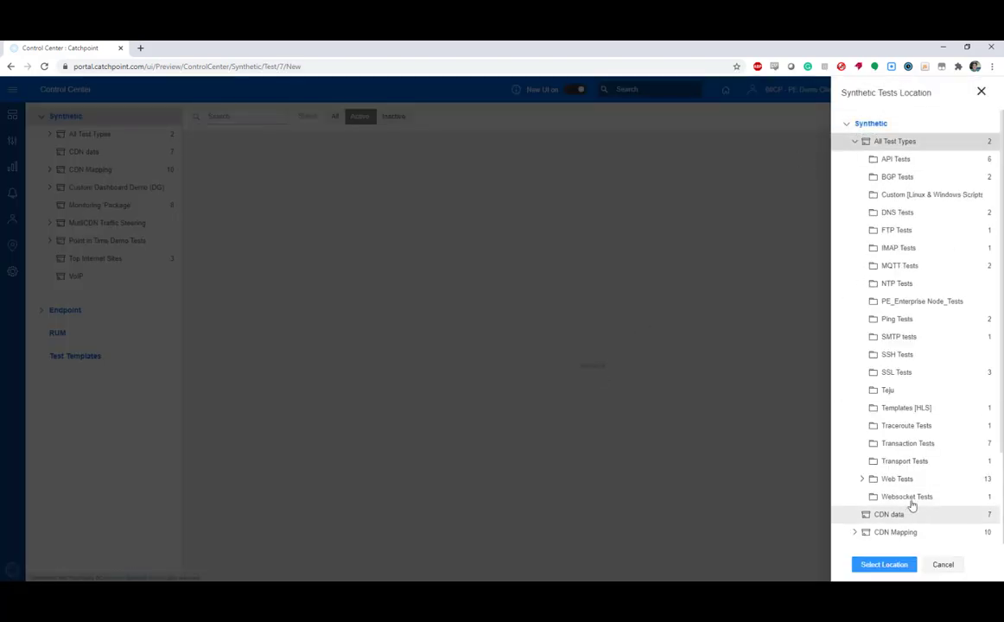
{"action": "left_click", "coordinate": [887, 336]}
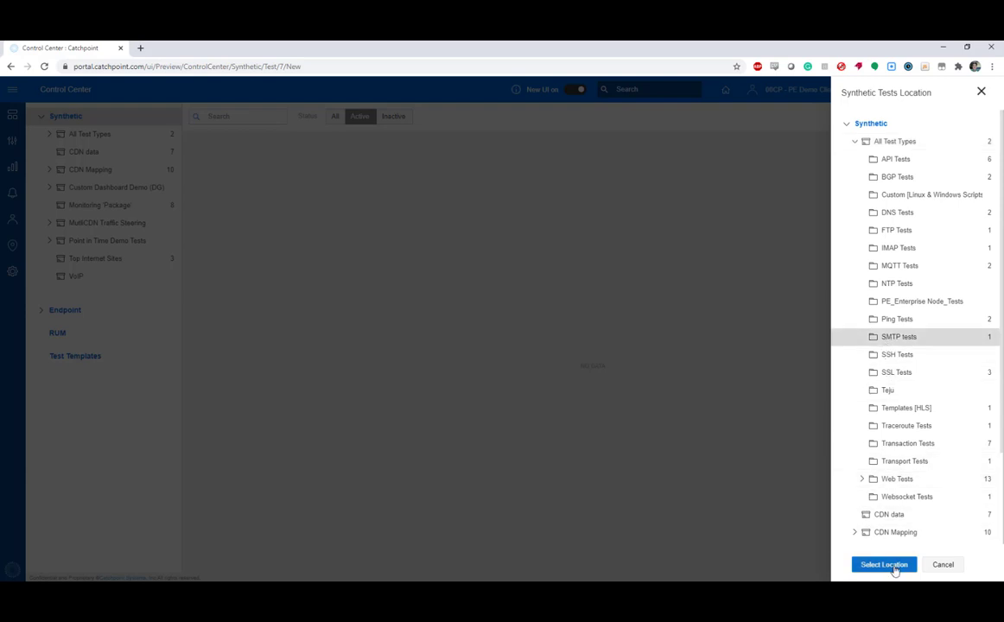
{"action": "left_click", "coordinate": [881, 564]}
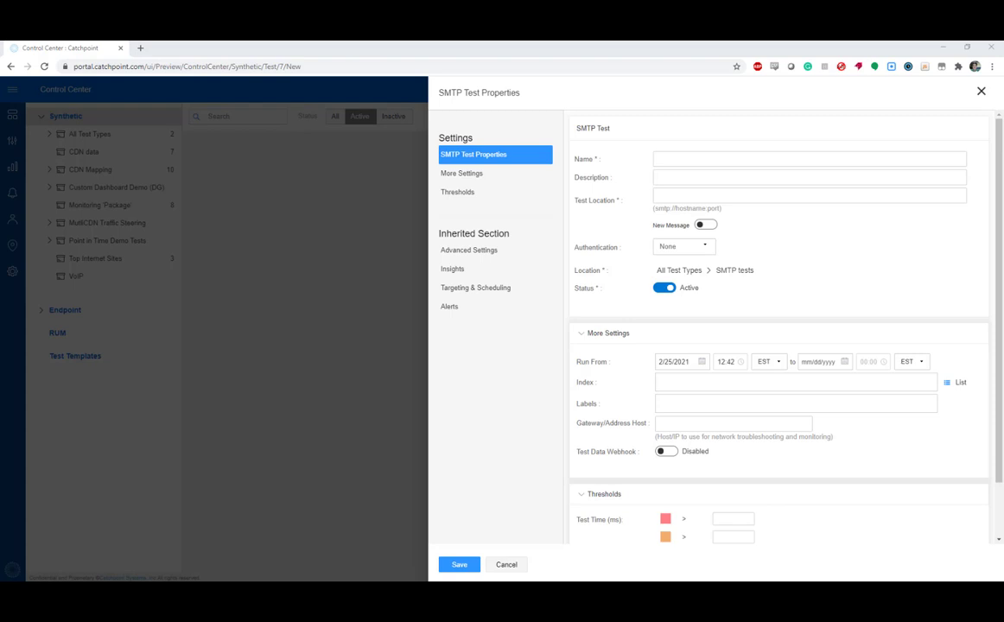
Name the test SMTP Test, set its test location to smtp://smtp.office365.com and enable New Message
{"action": "left_click", "coordinate": [754, 159]}
{"action": "type", "text": "SMTP "}
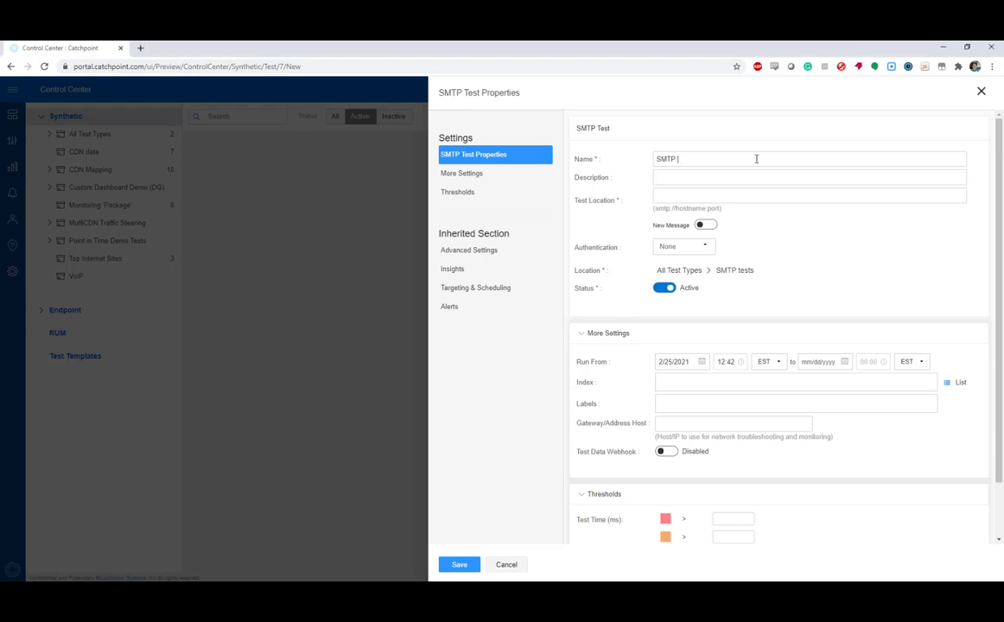
{"action": "type", "text": "Test"}
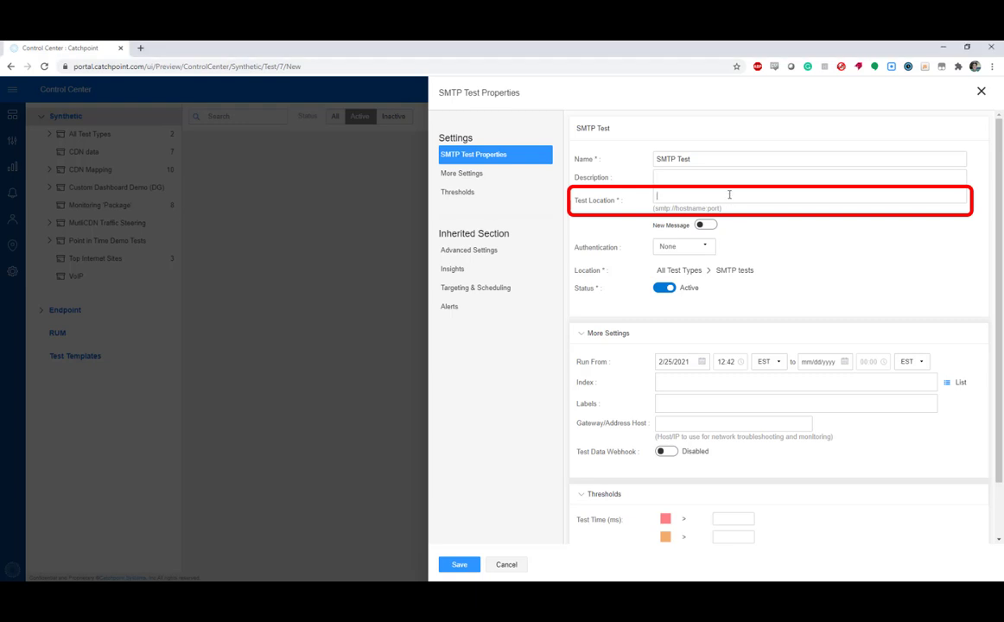
{"action": "left_click", "coordinate": [729, 195]}
{"action": "type", "text": "smtp://smtp.office365.com"}
{"action": "left_click", "coordinate": [705, 226]}
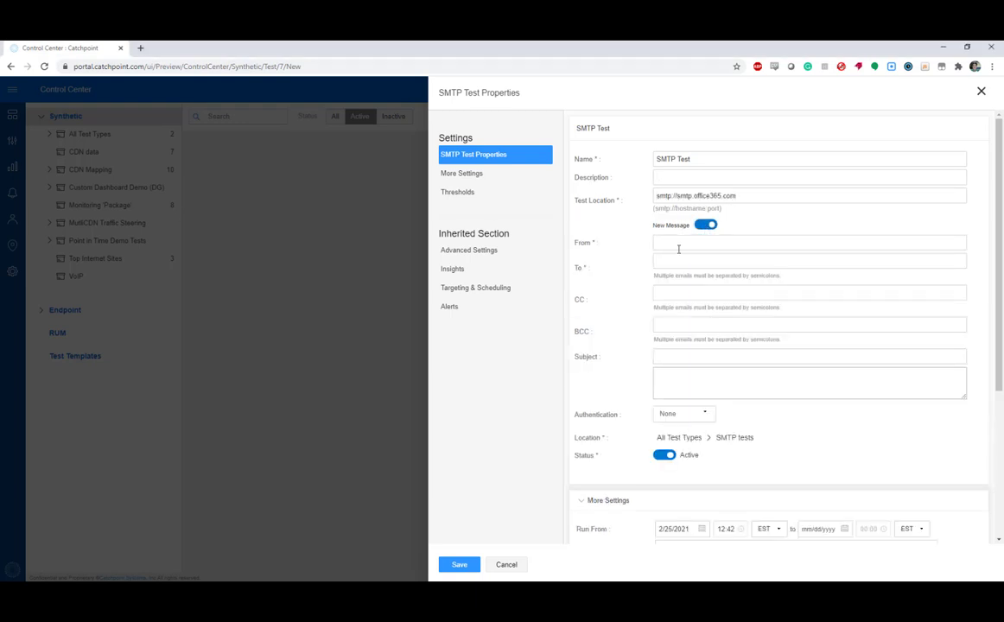
Review the authentication options and the run, index, label and gateway fields under More Settings
{"action": "left_click", "coordinate": [695, 417]}
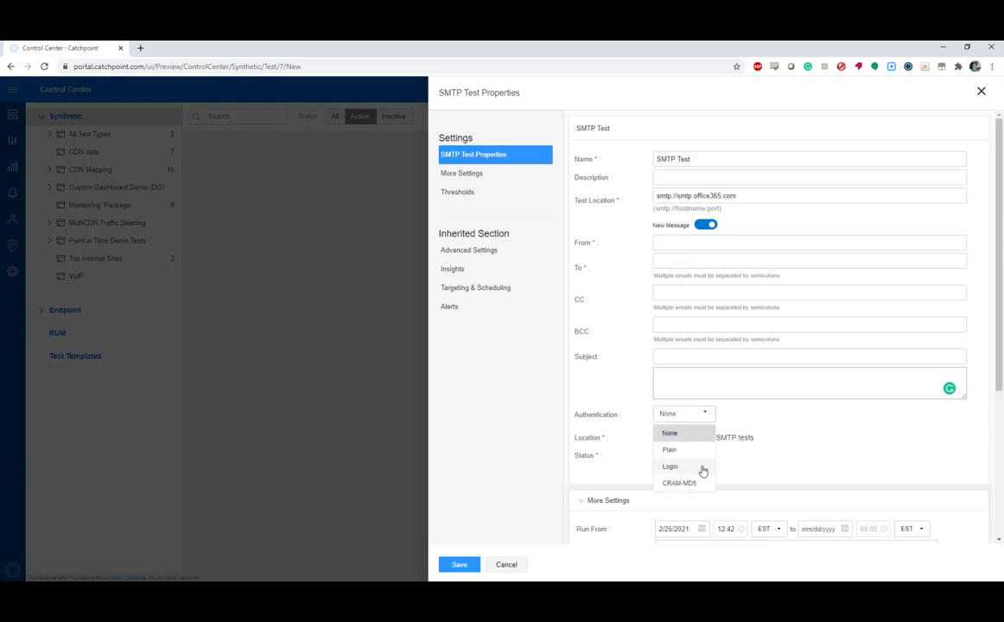
{"action": "left_click", "coordinate": [811, 399]}
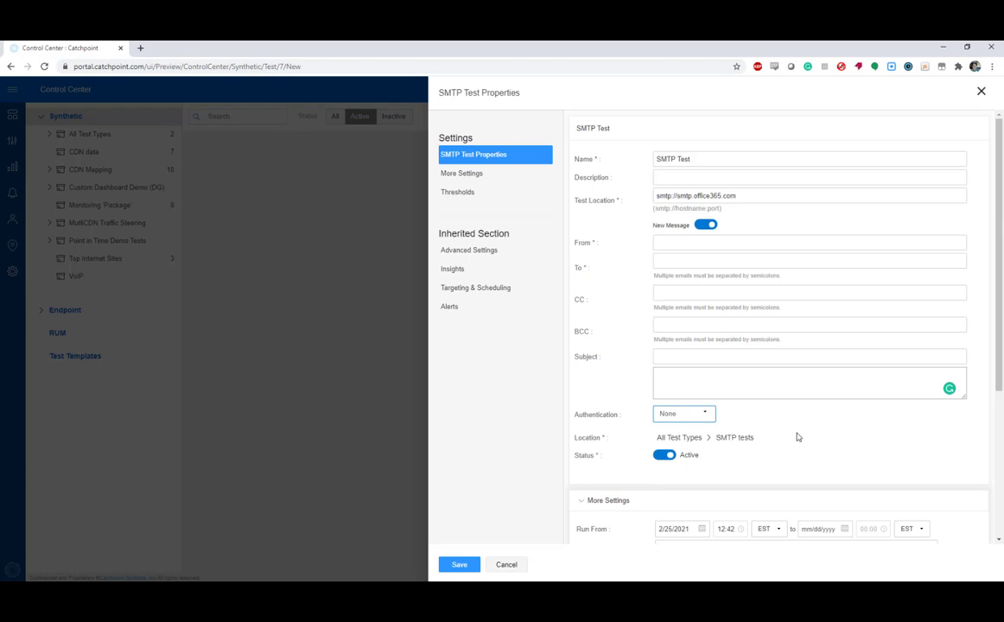
{"action": "scroll", "coordinate": [752, 446], "scroll_direction": "down", "scroll_amount": 3}
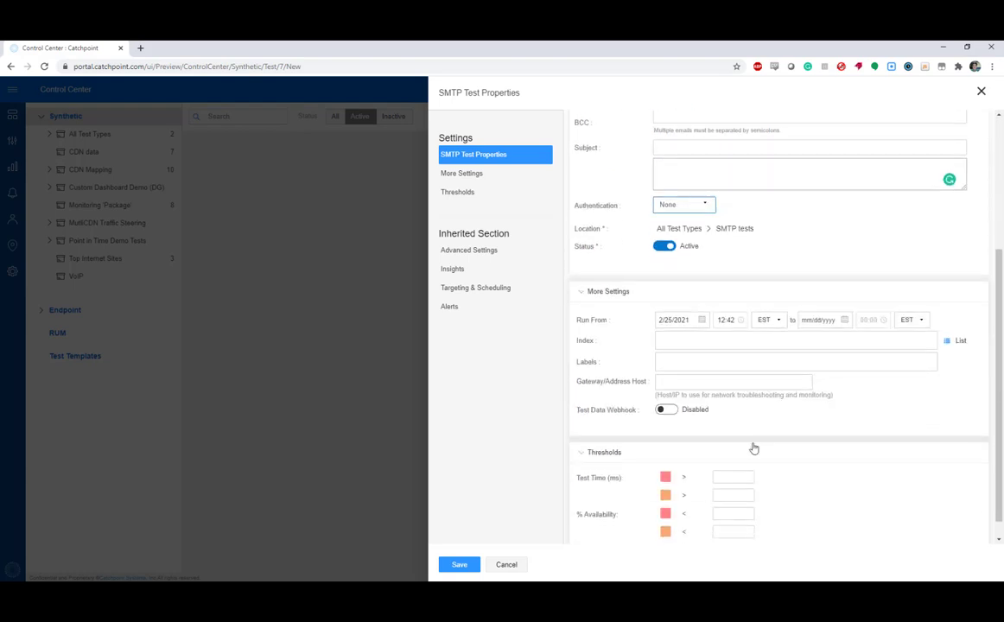
{"action": "left_click", "coordinate": [461, 173]}
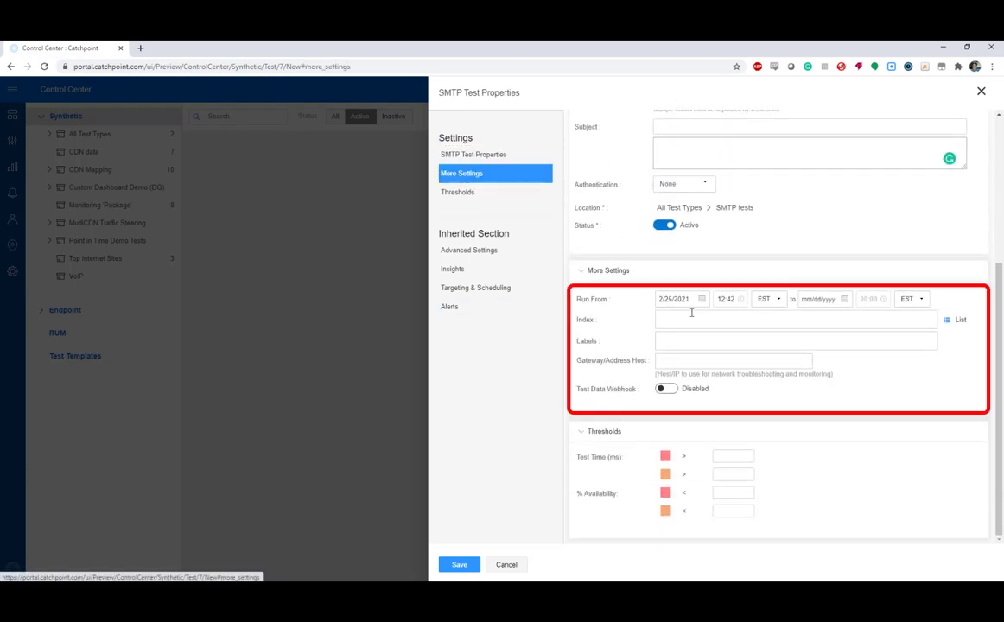
{"action": "left_click", "coordinate": [684, 345]}
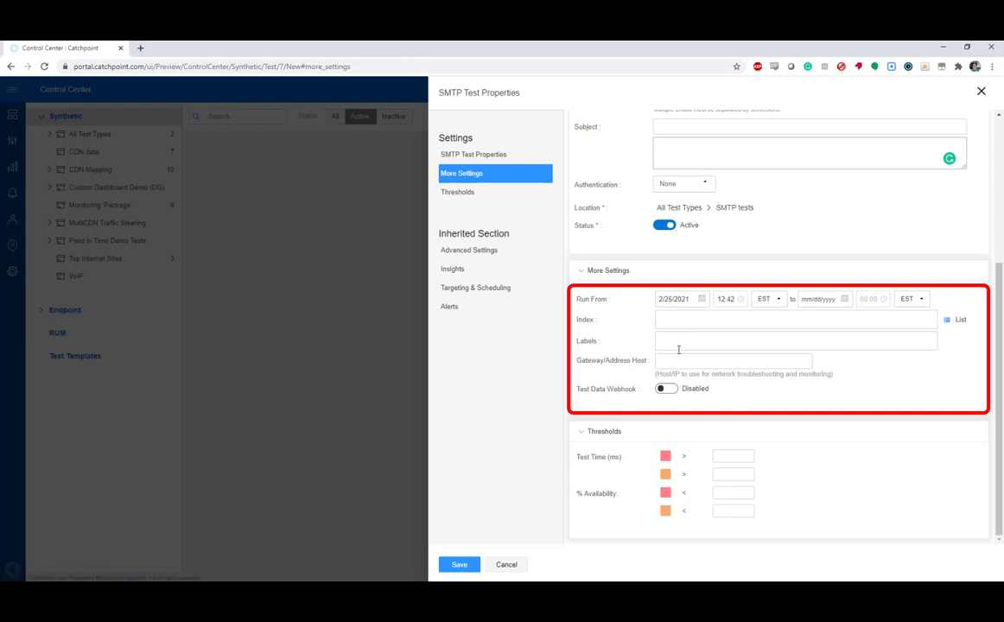
{"action": "left_click", "coordinate": [691, 361]}
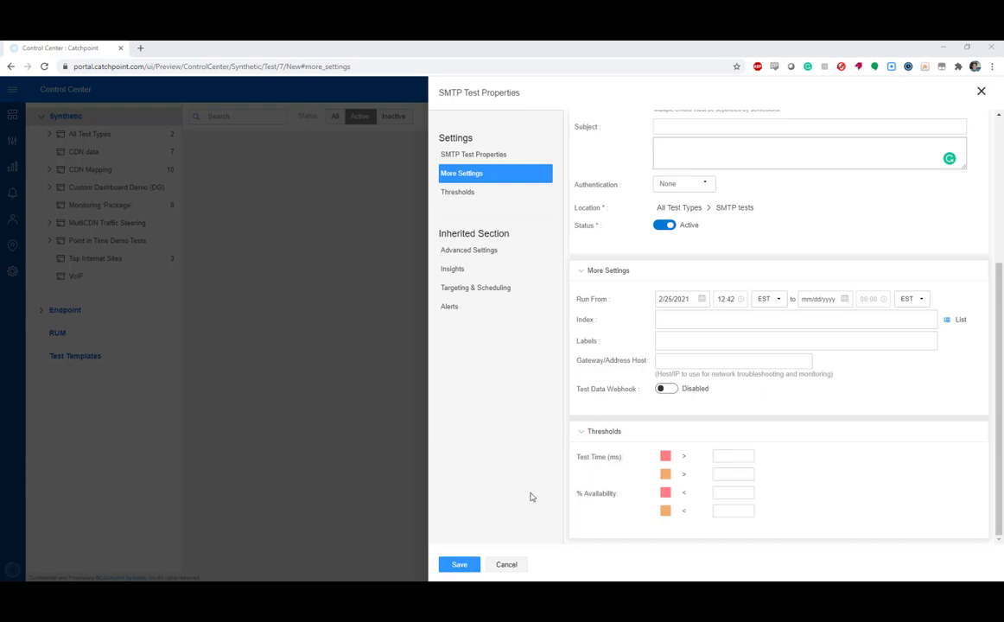
Check the inherited Targeting & Scheduling settings and save the SMTP test
{"action": "left_click", "coordinate": [498, 290]}
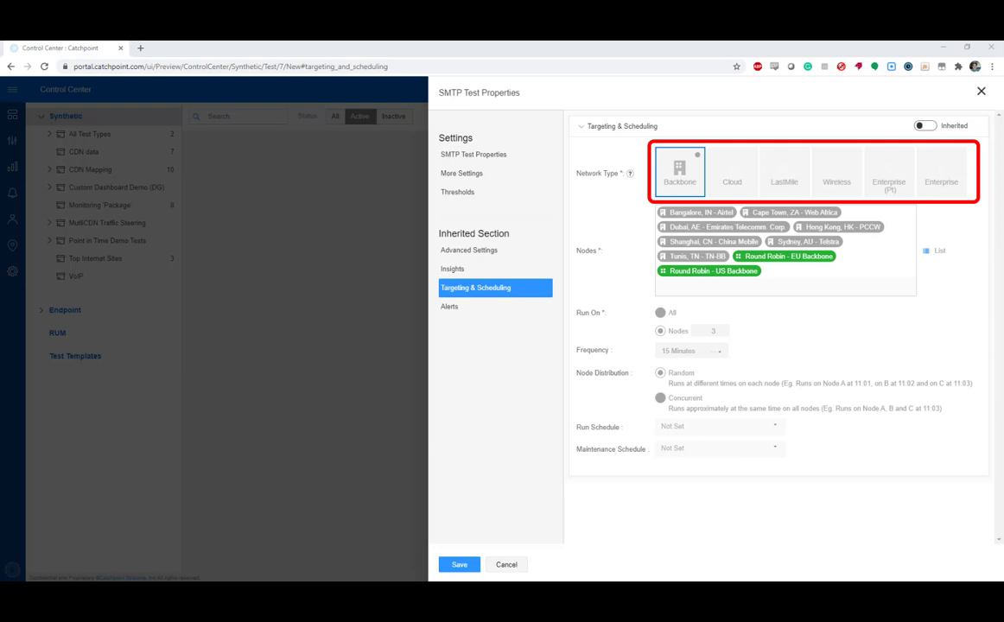
{"action": "left_click", "coordinate": [460, 565]}
Browse the available synthetic test types for another new test
{"action": "left_click", "coordinate": [195, 144]}
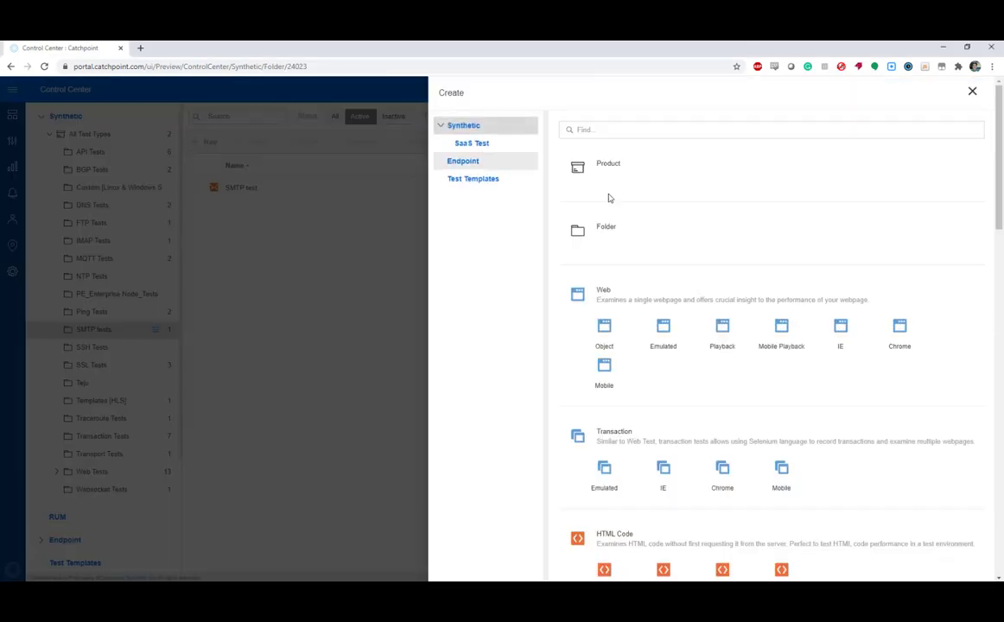
{"action": "scroll", "coordinate": [635, 288], "scroll_direction": "down", "scroll_amount": 10}
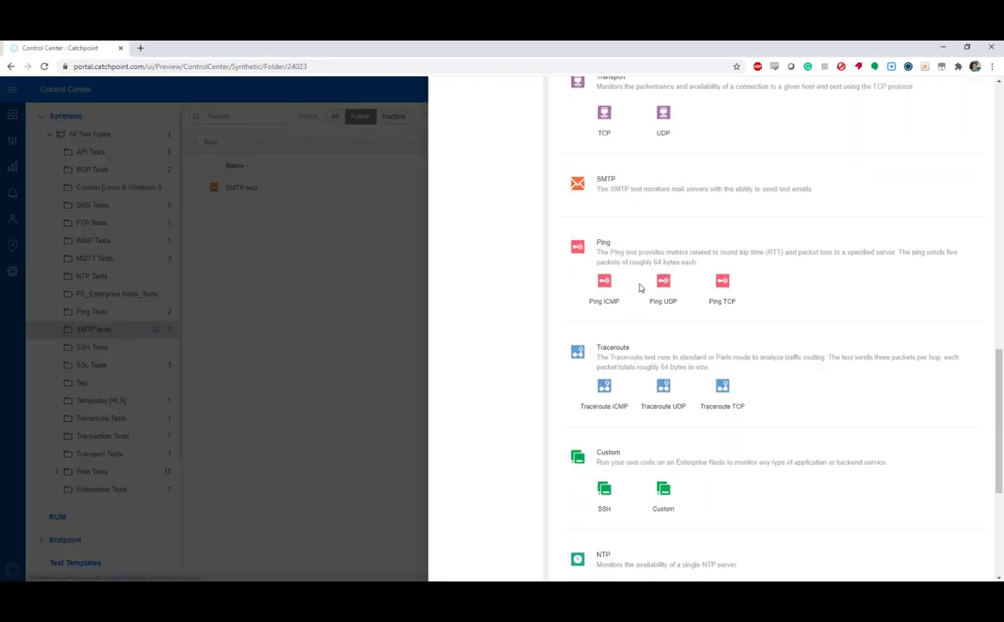
{"action": "scroll", "coordinate": [640, 287], "scroll_direction": "down", "scroll_amount": 5}
{"action": "left_click", "coordinate": [606, 337]}
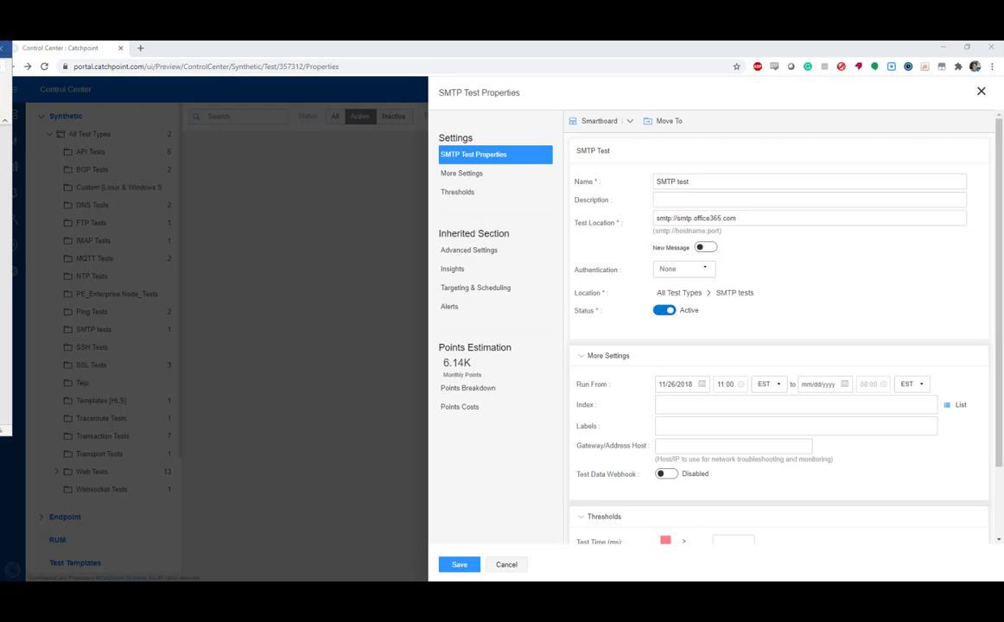
Open the Smartboard for the existing SMTP test and show its test times as a scatterplot
{"action": "left_click", "coordinate": [595, 121]}
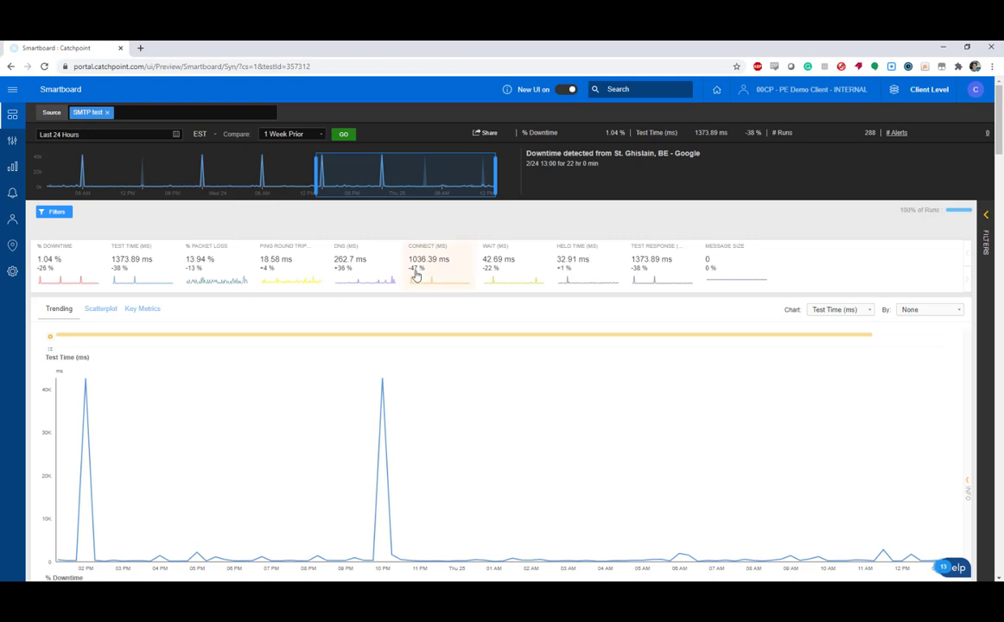
{"action": "scroll", "coordinate": [147, 270], "scroll_direction": "down", "scroll_amount": 1}
{"action": "left_click", "coordinate": [102, 257]}
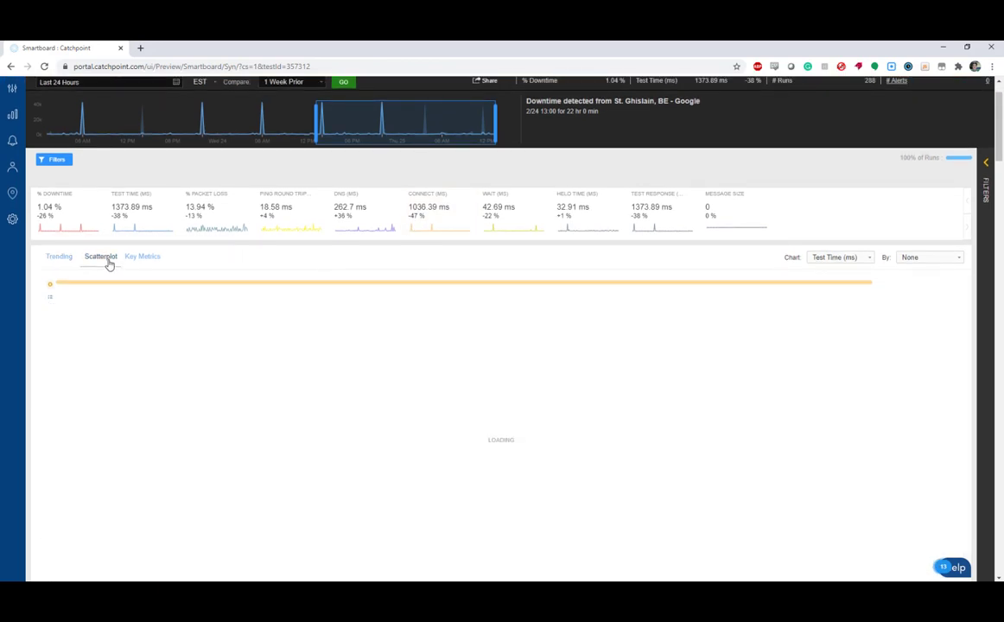
{"action": "mouse_move", "coordinate": [235, 300]}
{"action": "scroll", "coordinate": [235, 301], "scroll_direction": "down", "scroll_amount": 1}
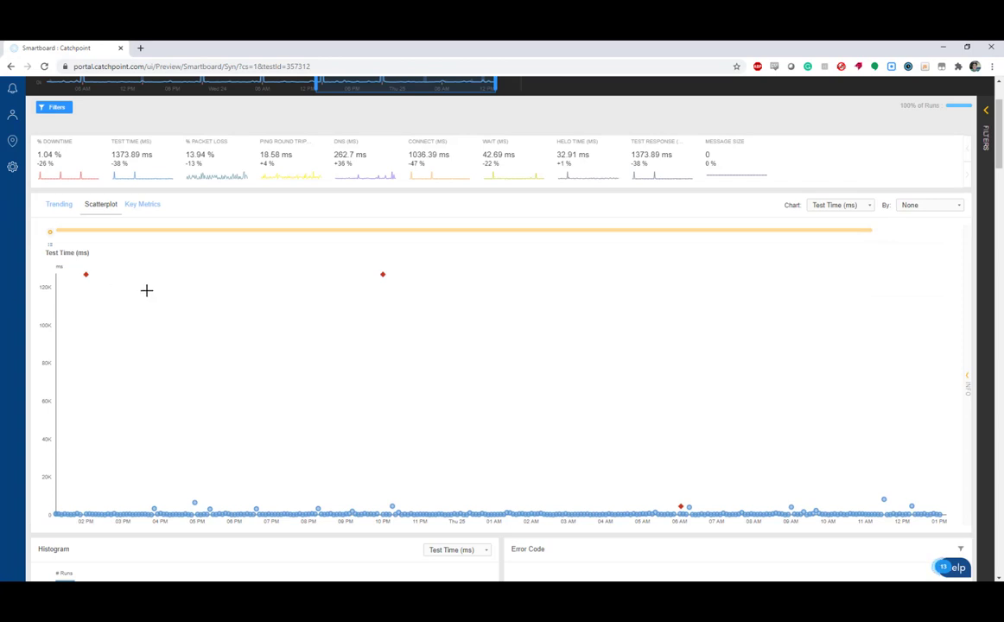
Examine the failed runs in the scatterplot and the City, IP and ISP breakdowns of test time
{"action": "mouse_move", "coordinate": [87, 279]}
{"action": "scroll", "coordinate": [242, 404], "scroll_direction": "down", "scroll_amount": 4}
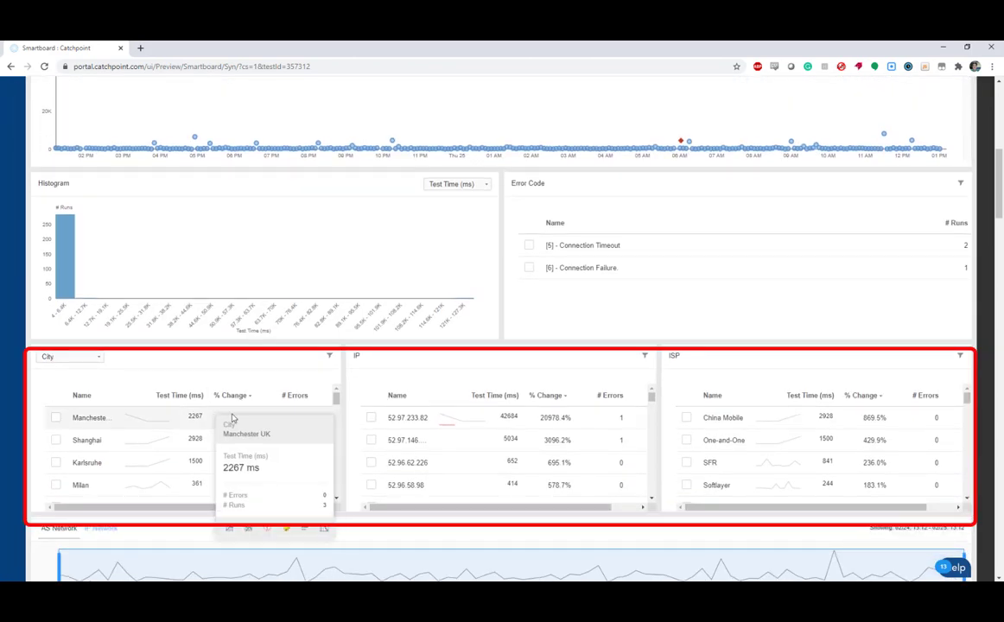
{"action": "mouse_move", "coordinate": [495, 444]}
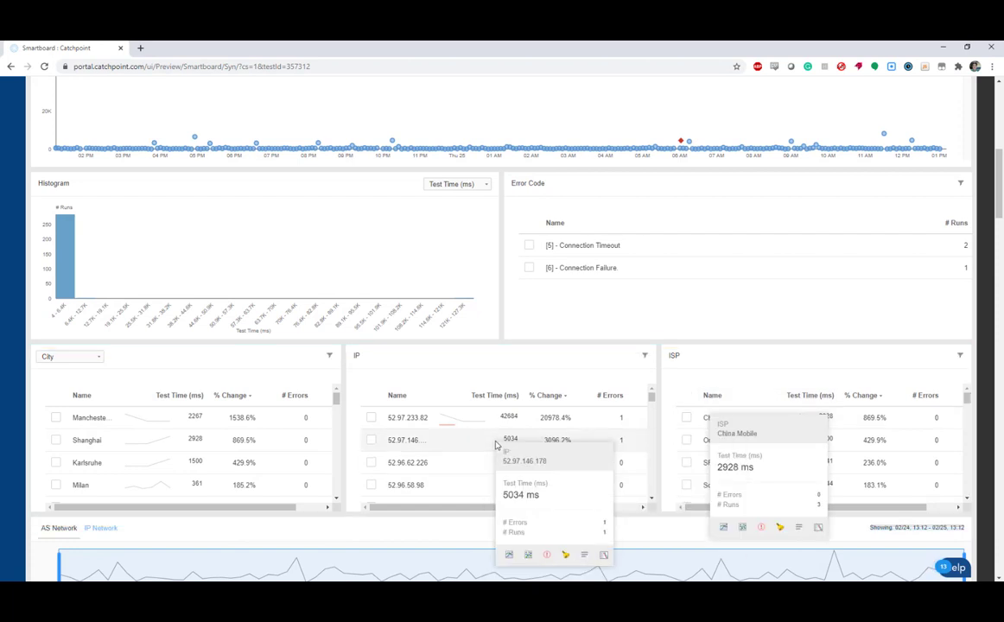
{"action": "scroll", "coordinate": [619, 405], "scroll_direction": "up", "scroll_amount": 1}
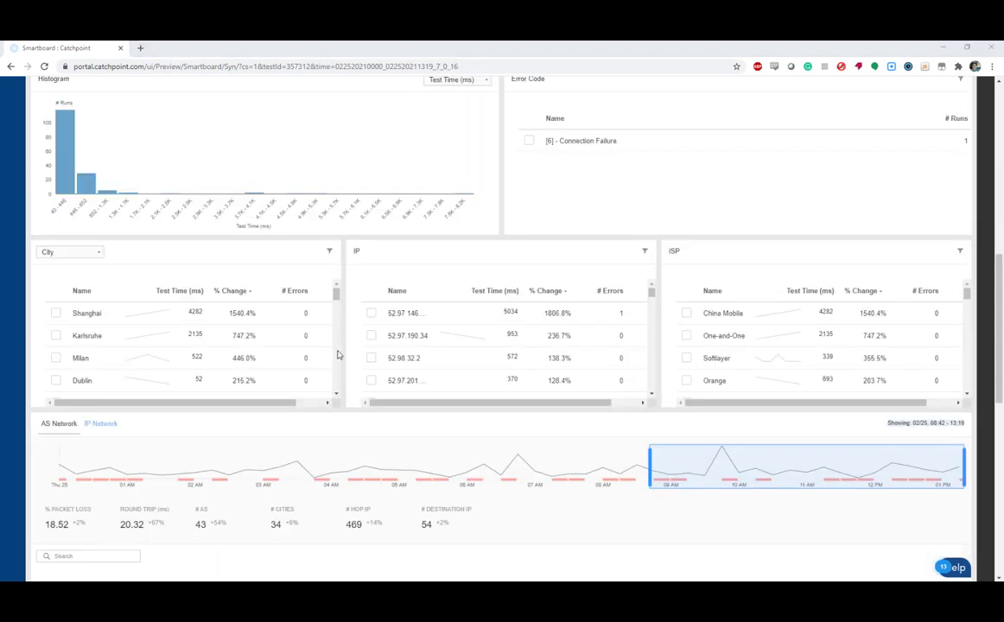
Inspect the AS Network path diagram, checking packet loss at hops such as 1&1 Ionos Se and NTT-COMMUNICATIONS-2914
{"action": "scroll", "coordinate": [375, 466], "scroll_direction": "down", "scroll_amount": 4}
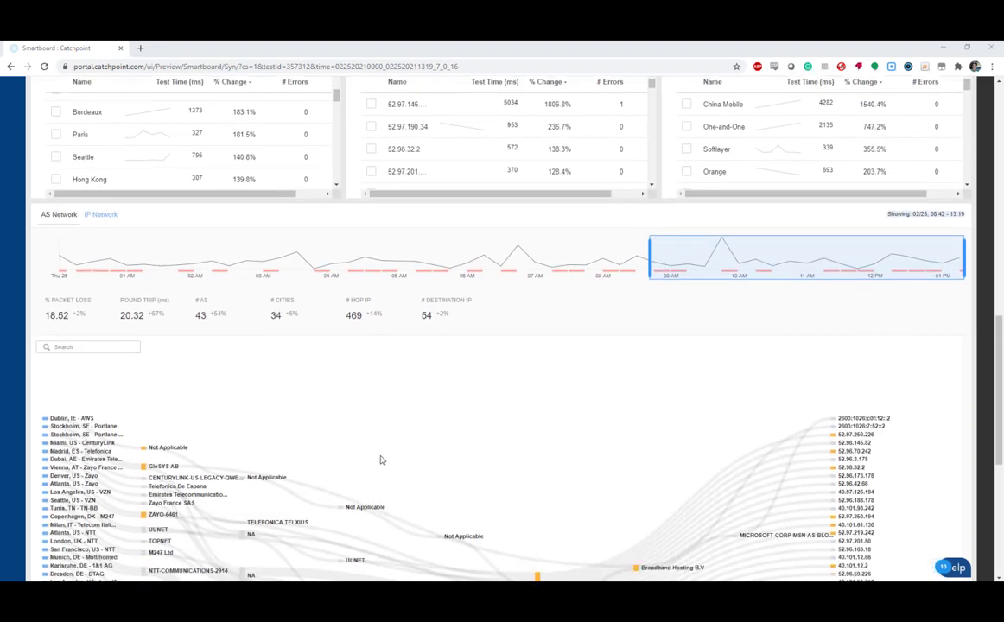
{"action": "scroll", "coordinate": [379, 452], "scroll_direction": "down", "scroll_amount": 3}
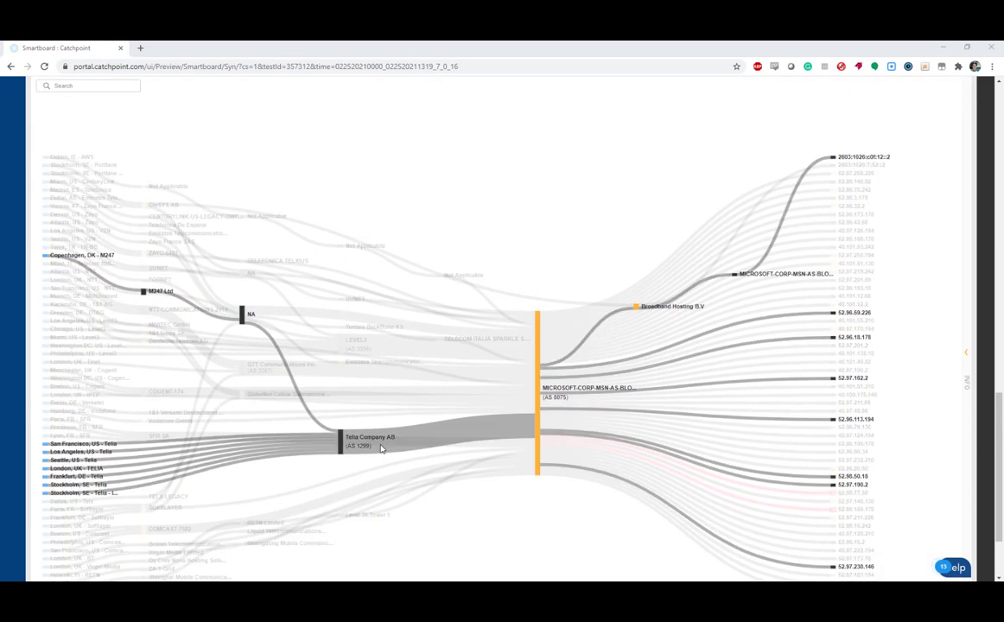
{"action": "mouse_move", "coordinate": [540, 349]}
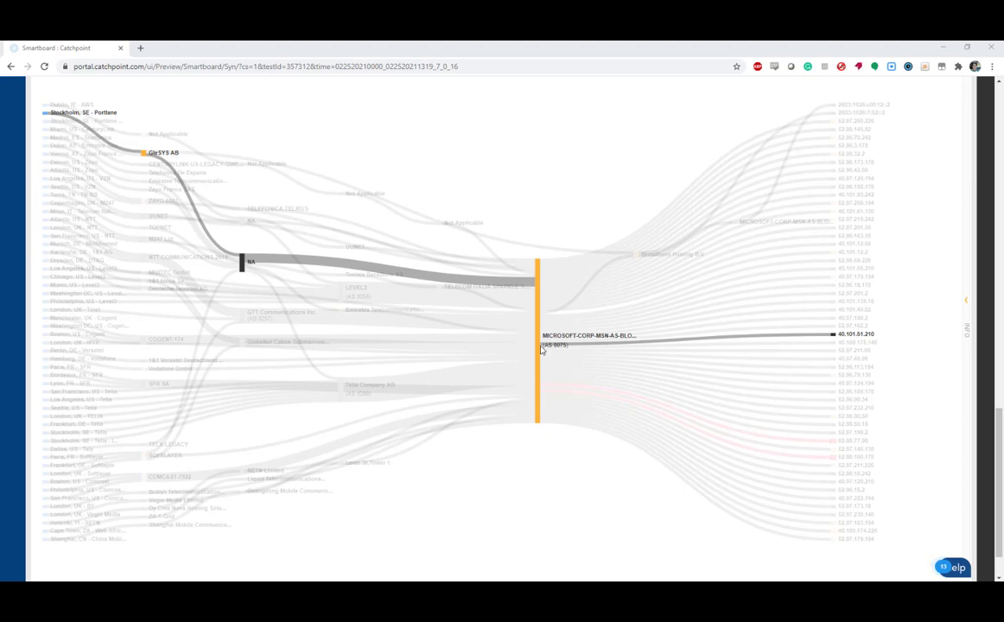
{"action": "mouse_move", "coordinate": [145, 343]}
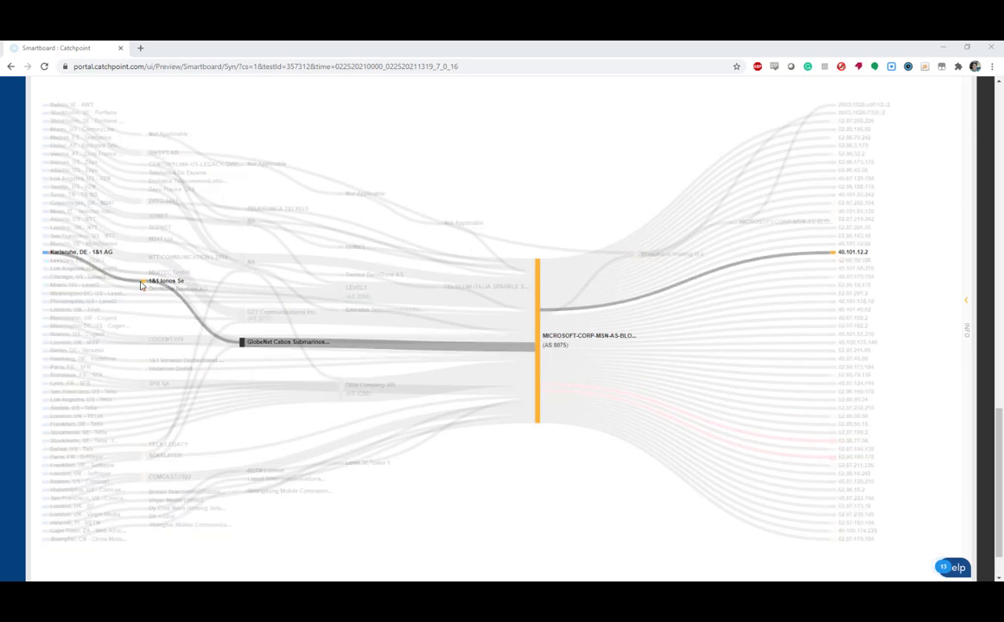
{"action": "mouse_move", "coordinate": [145, 285]}
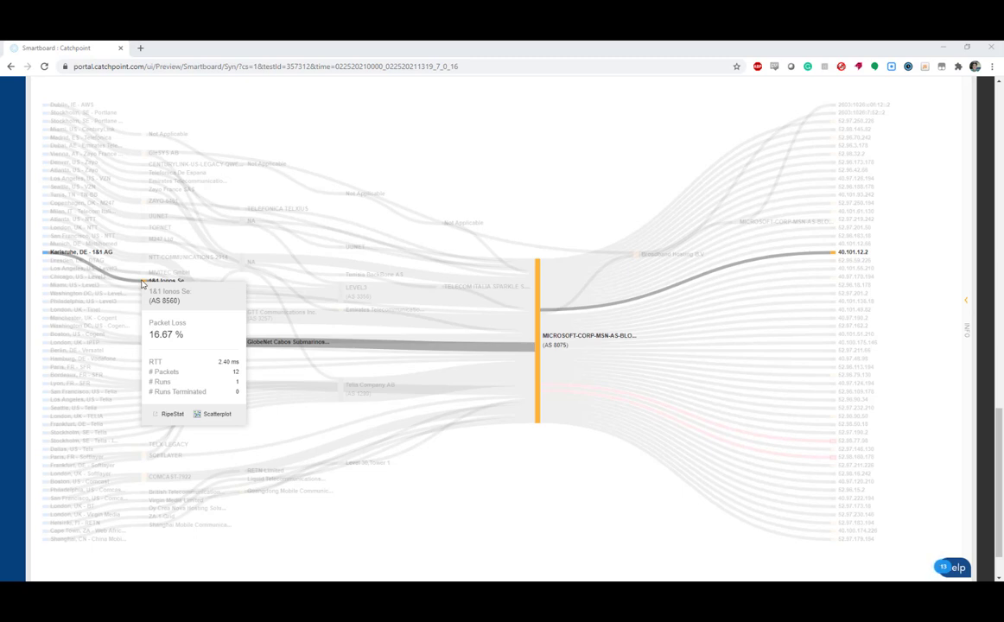
{"action": "mouse_move", "coordinate": [144, 262]}
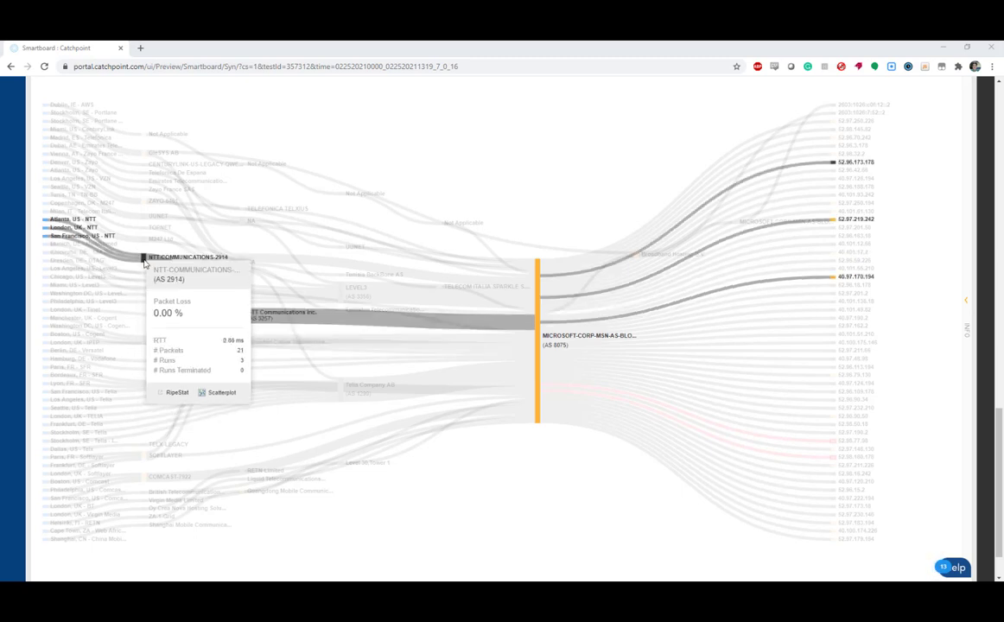